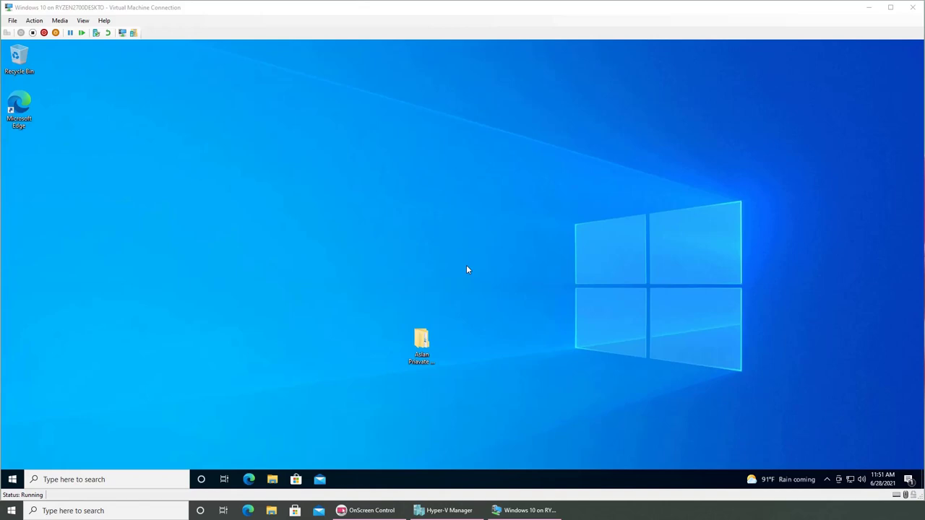
Launch the Local Group Policy Editor by searching 'group', then enlarge its window and widen the tree pane
click(13, 481)
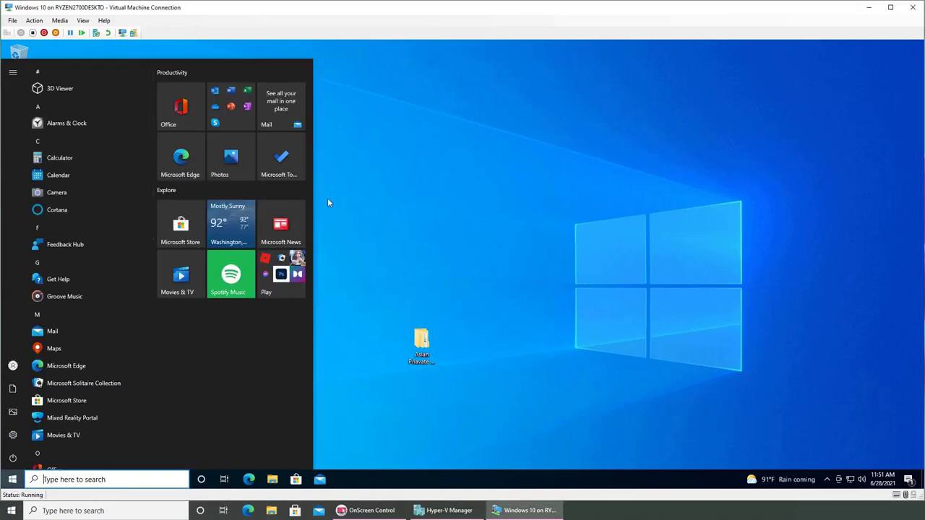
text(group)
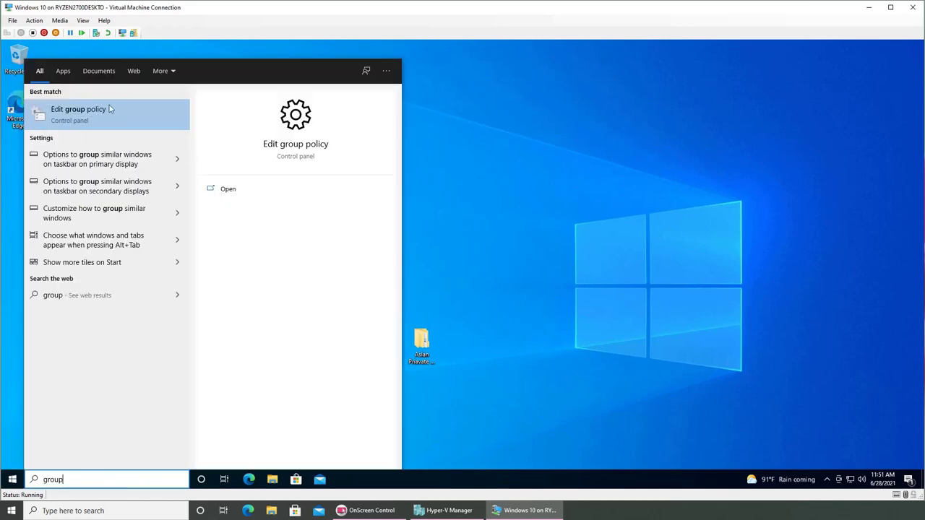
click(101, 123)
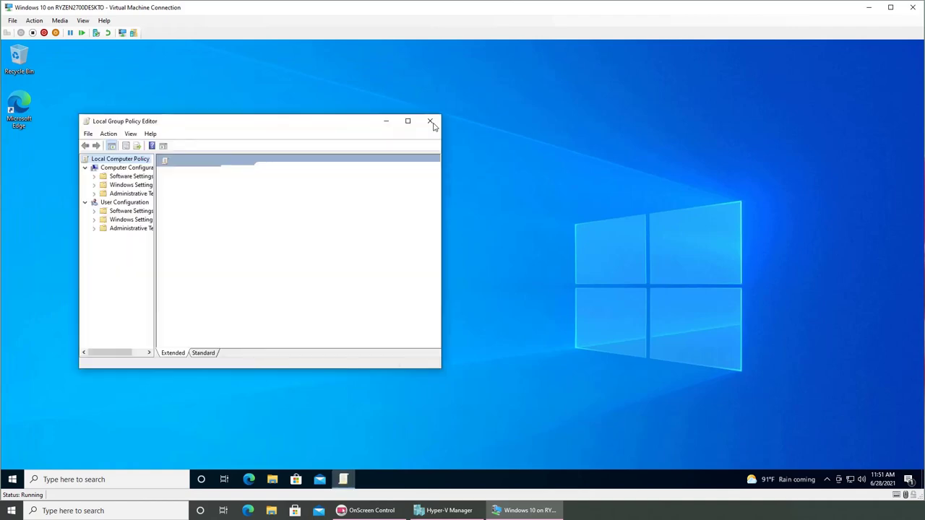
drag(440, 369, 701, 459)
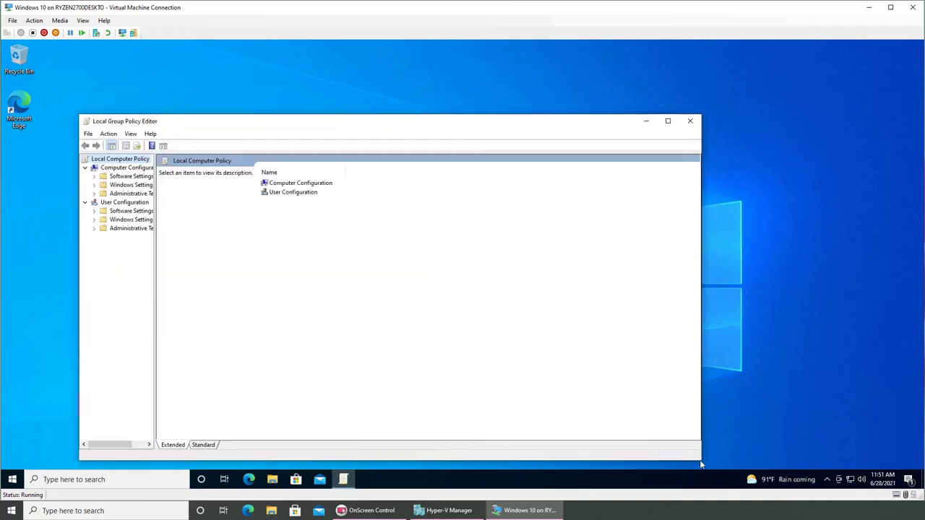
drag(157, 269, 242, 256)
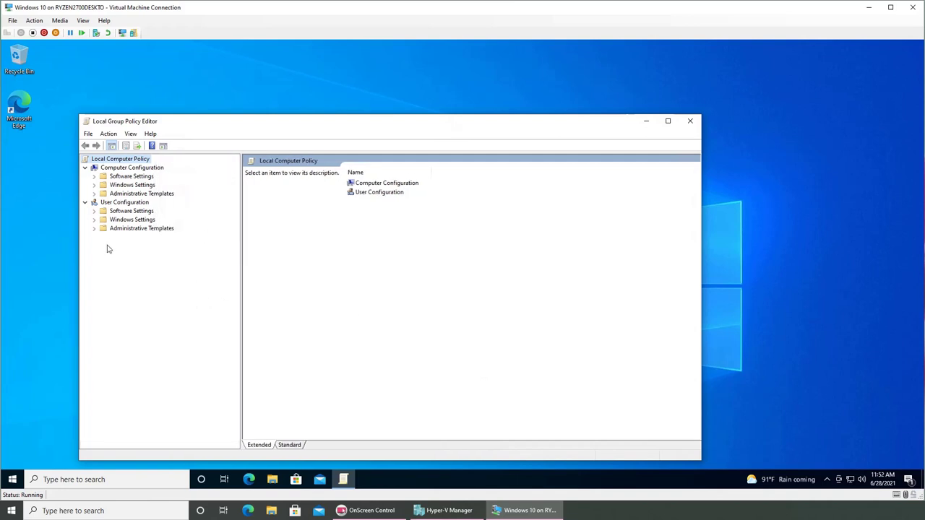
Expand both Administrative Templates nodes, browse All Settings, and display User Configuration's 16 Desktop policies
click(94, 194)
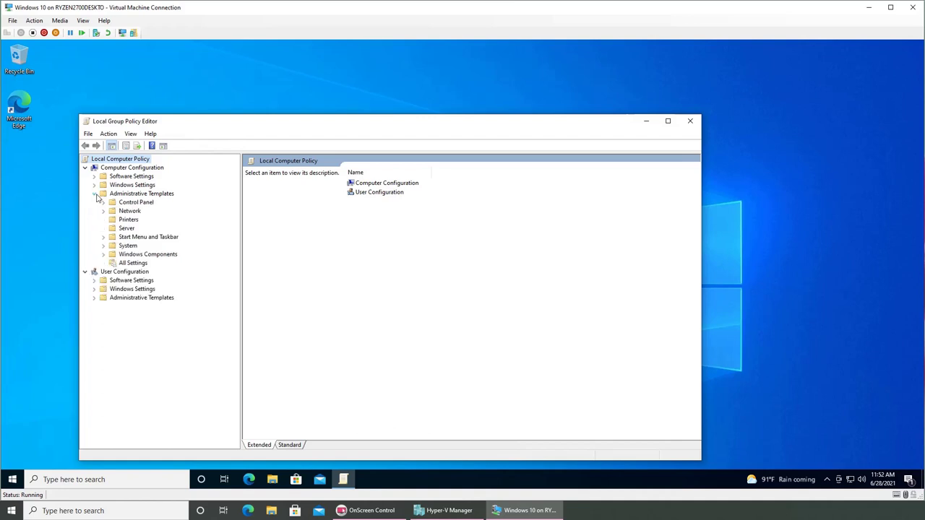
click(94, 298)
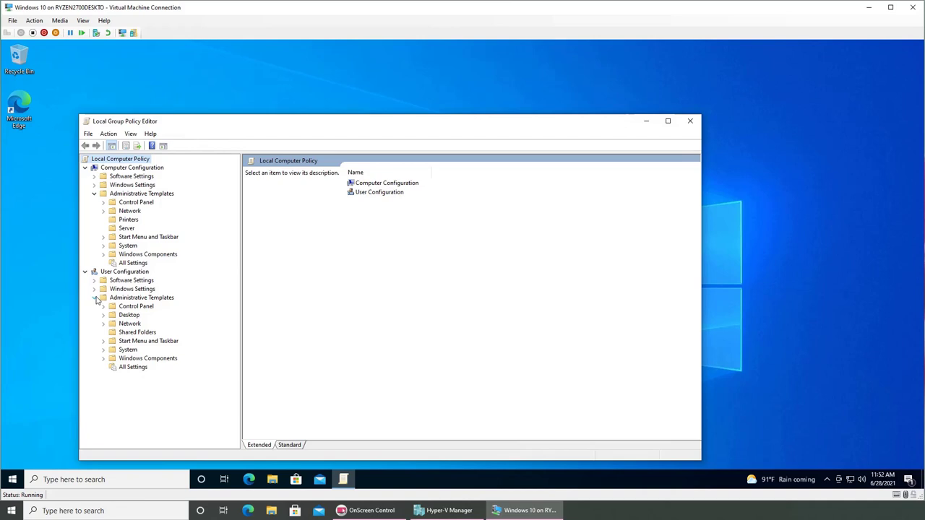
click(139, 263)
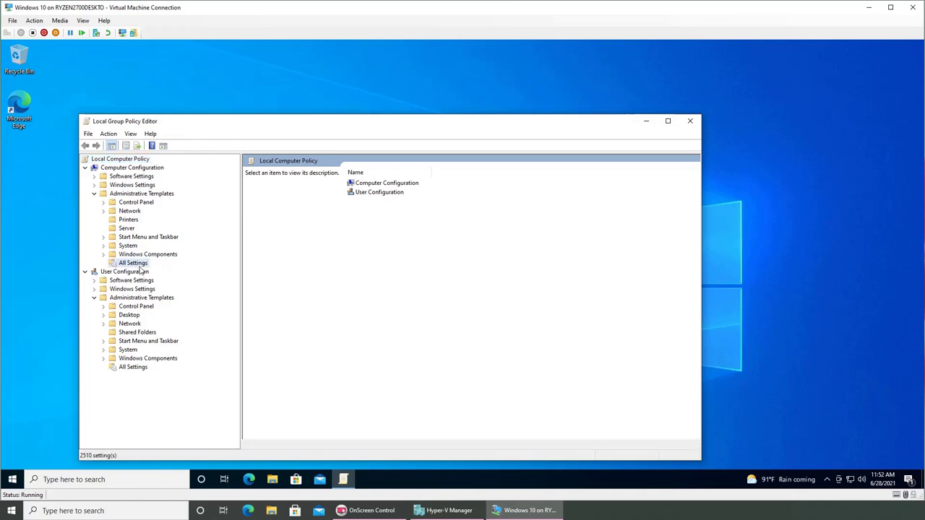
click(132, 368)
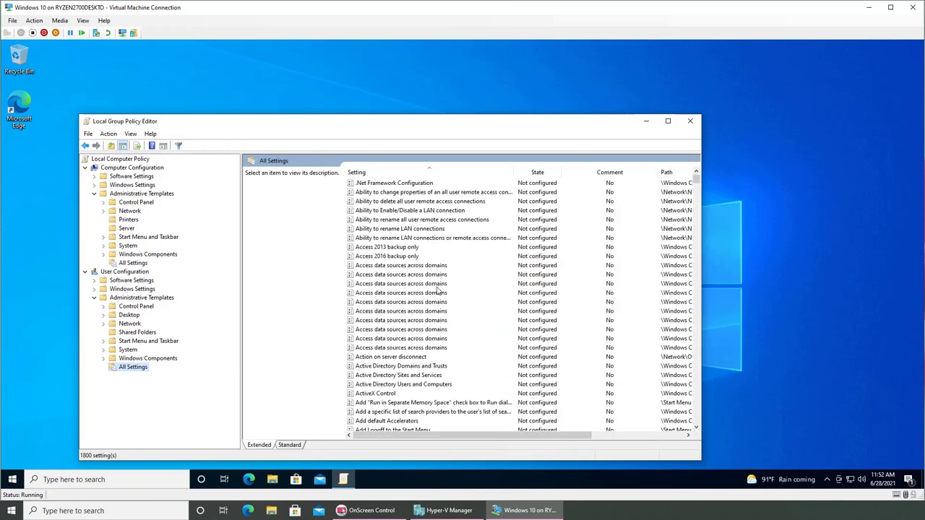
click(129, 316)
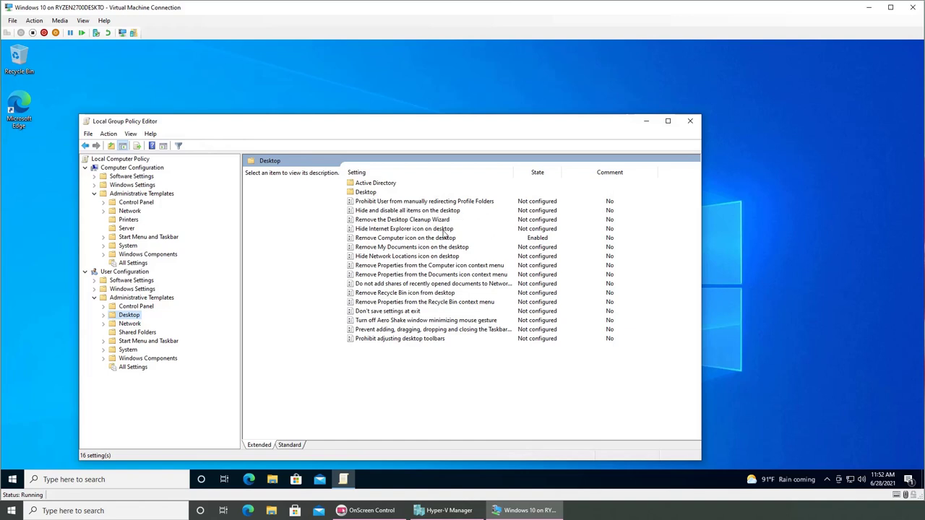
Select the Remove the Desktop Cleanup Wizard setting, then bring up the Action menu's filtering commands
click(416, 221)
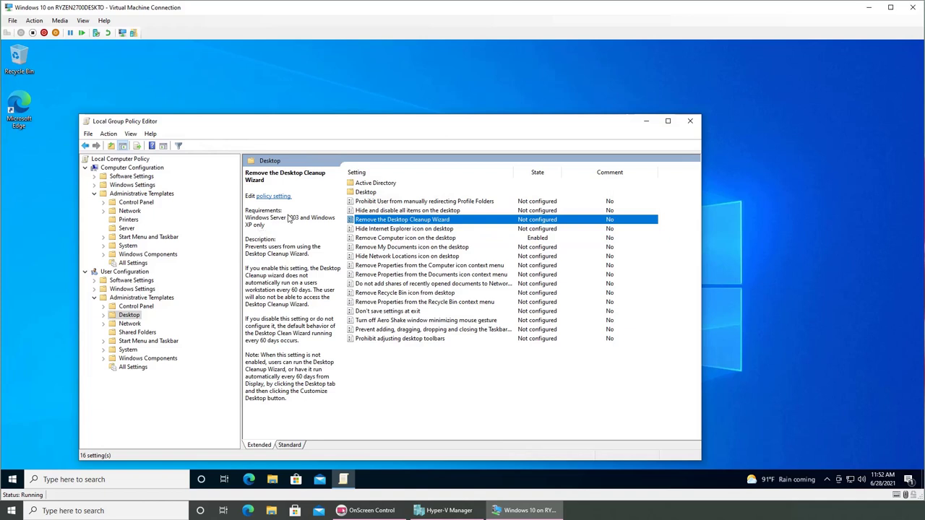
click(109, 134)
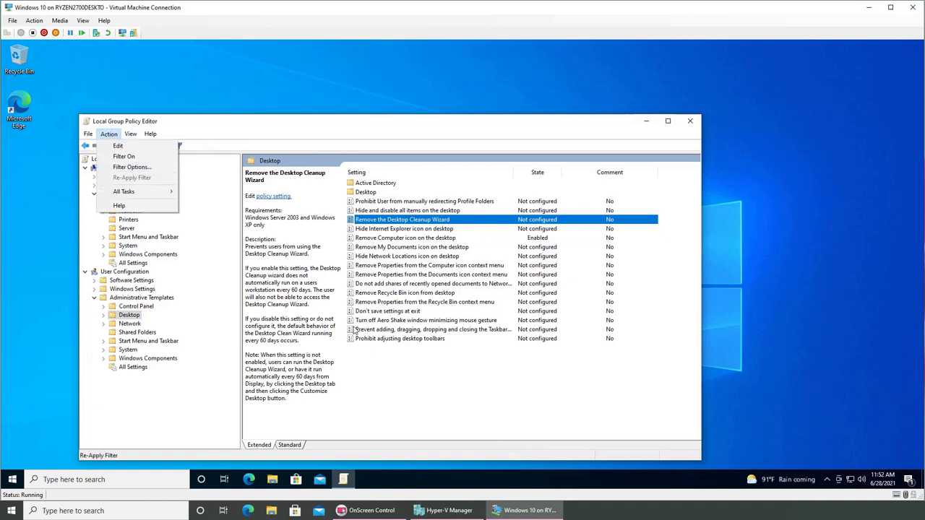
click(396, 418)
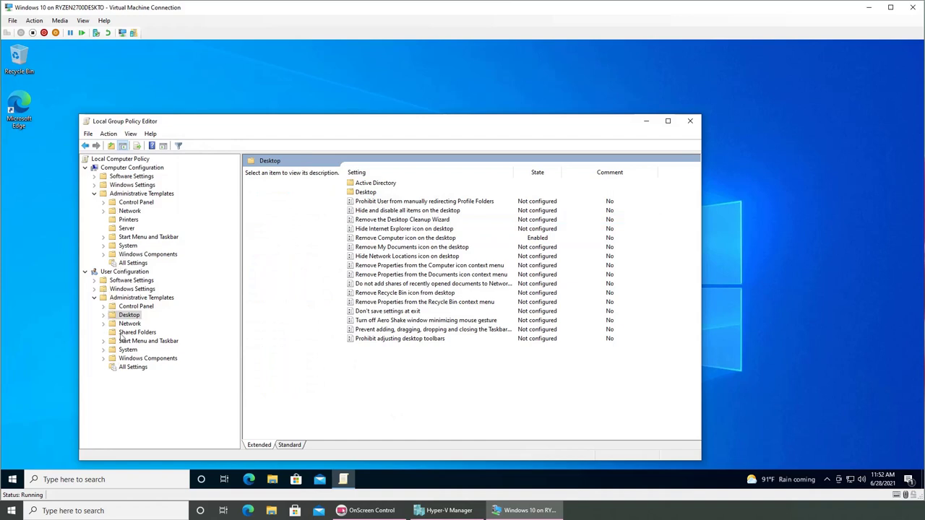
click(109, 134)
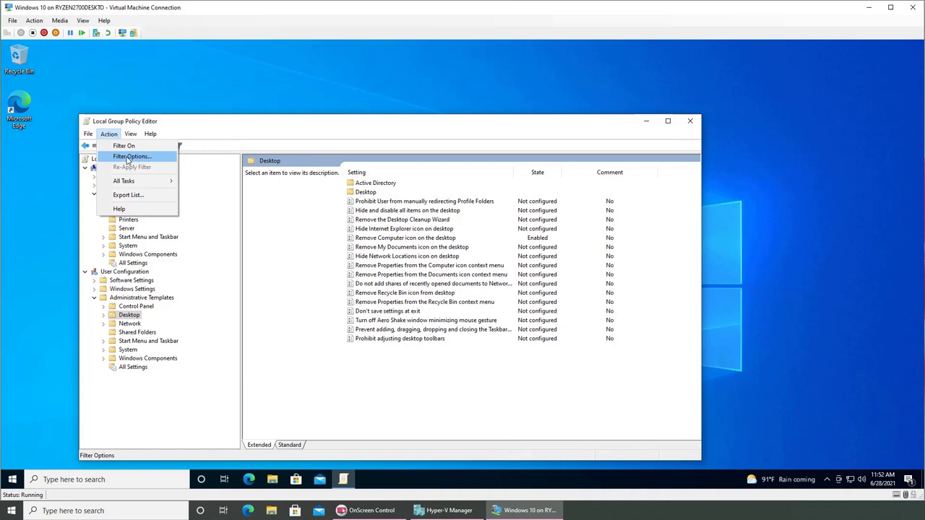
Apply Filter Options and reselect Desktop so 12 of its 16 settings are shown
click(128, 156)
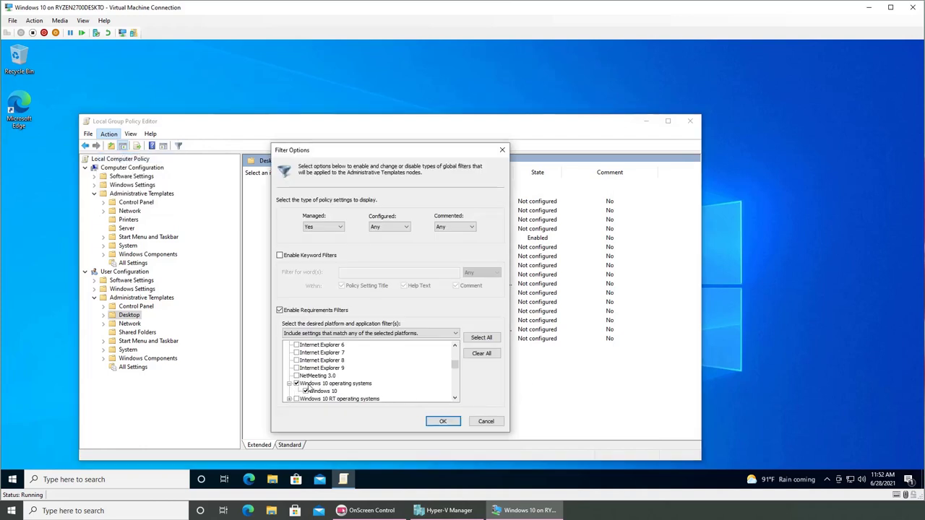
click(437, 422)
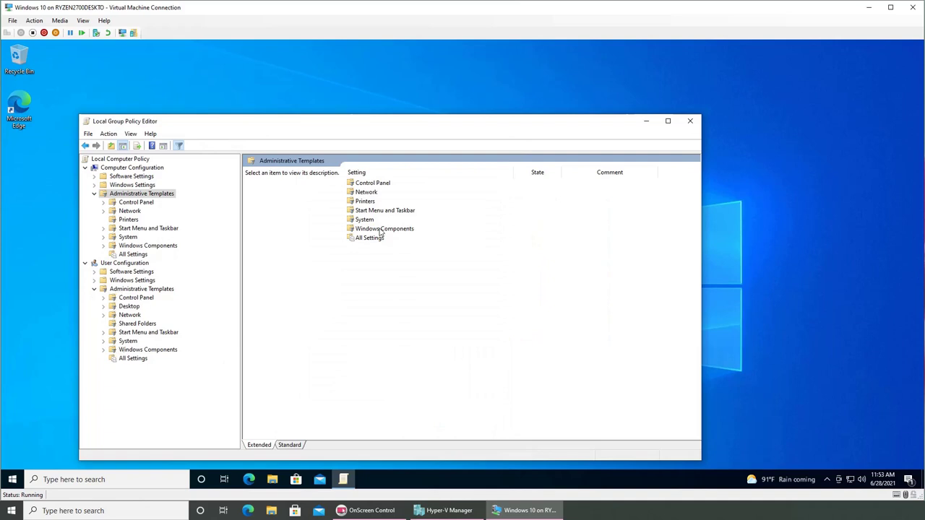
click(132, 308)
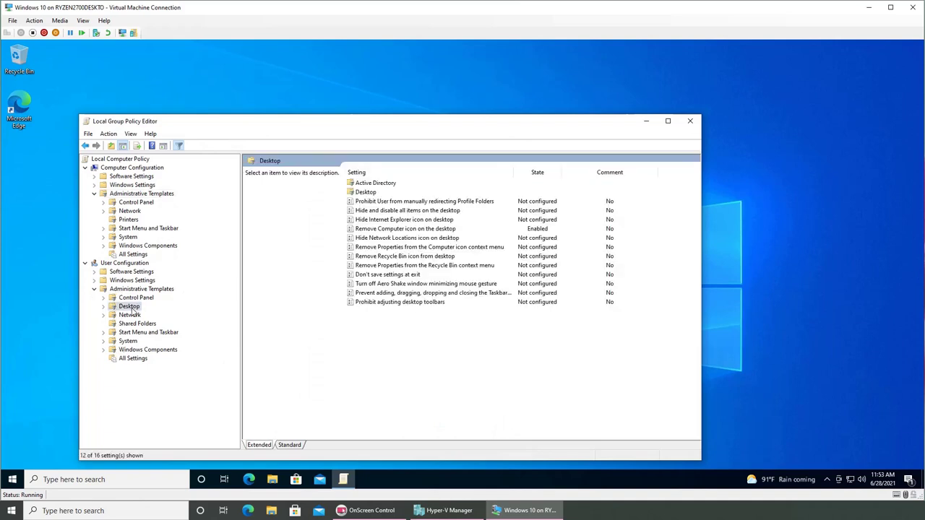
Read the Remove Recycle Bin icon description, opening and closing its settings window unchanged
click(401, 257)
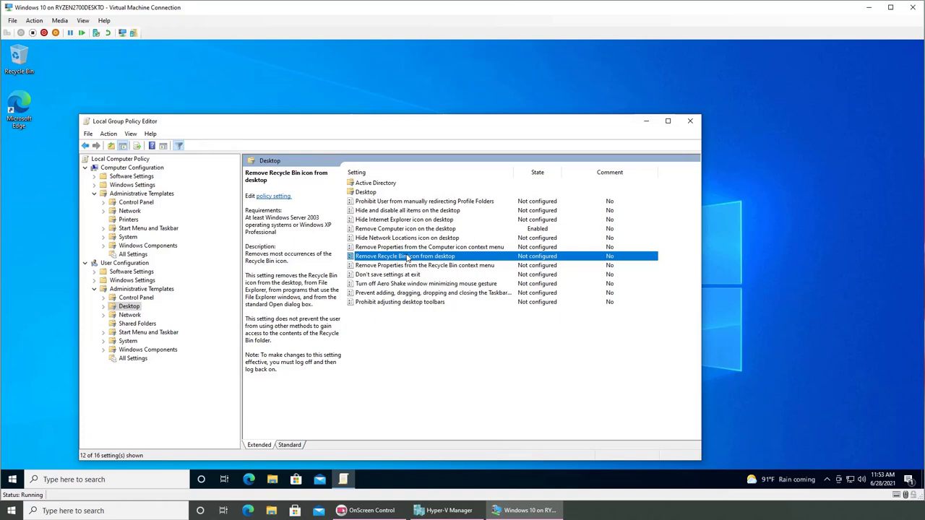
double_click(408, 257)
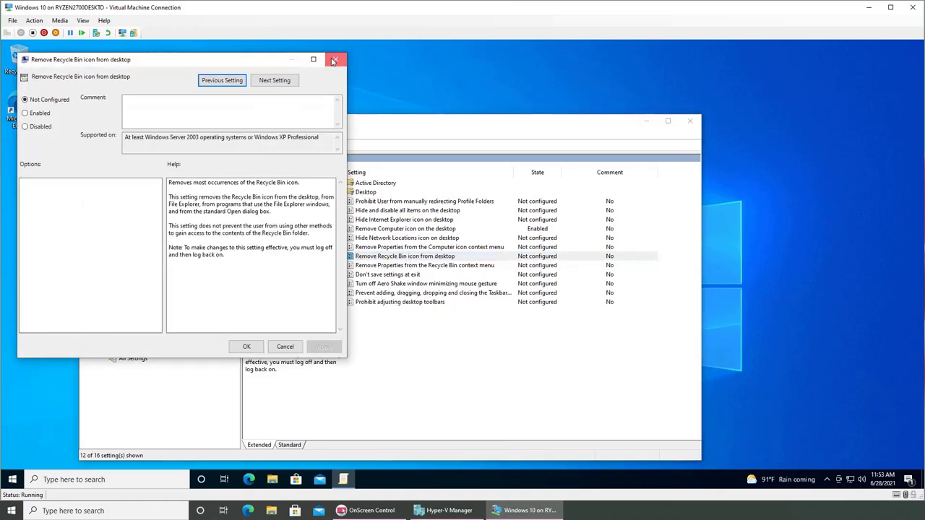
key(Escape)
click(272, 196)
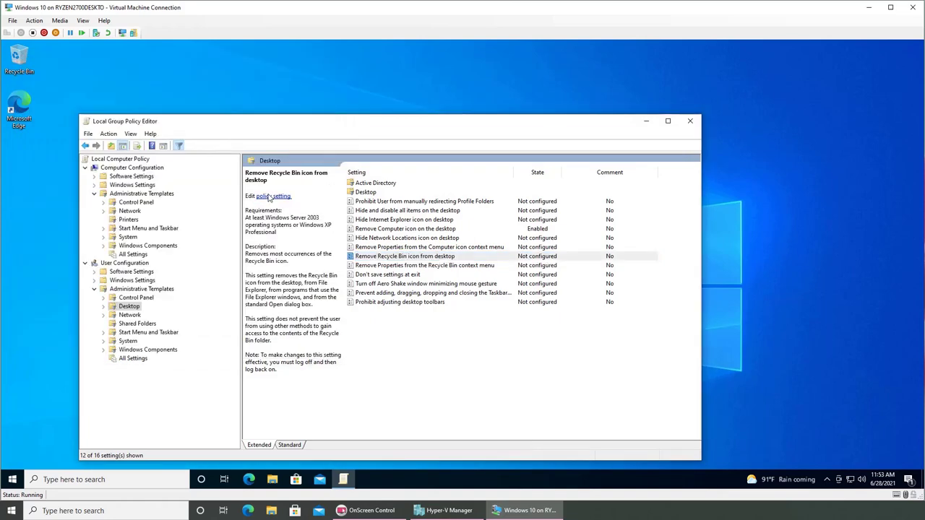
click(347, 71)
Set 'Remove Recycle Bin icon from desktop' to Enabled, apply it, and refresh the desktop
right_click(370, 257)
click(376, 260)
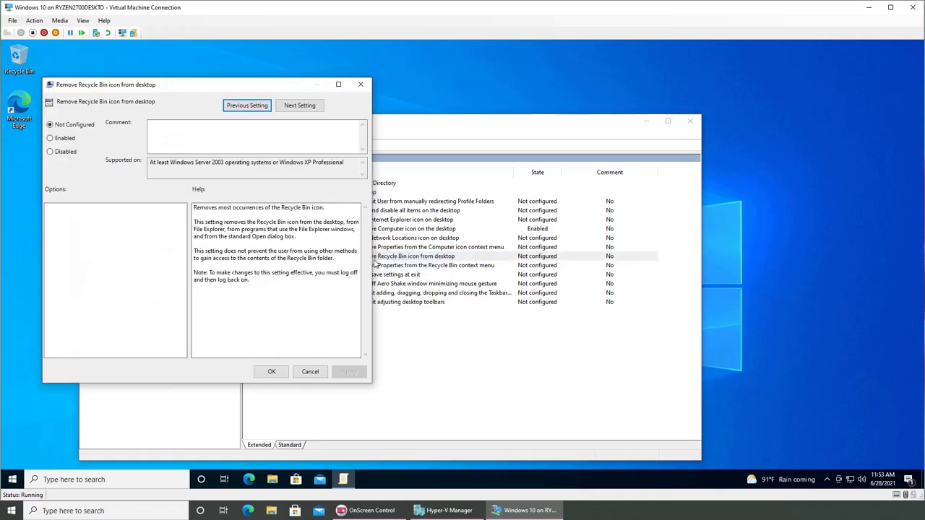
click(67, 137)
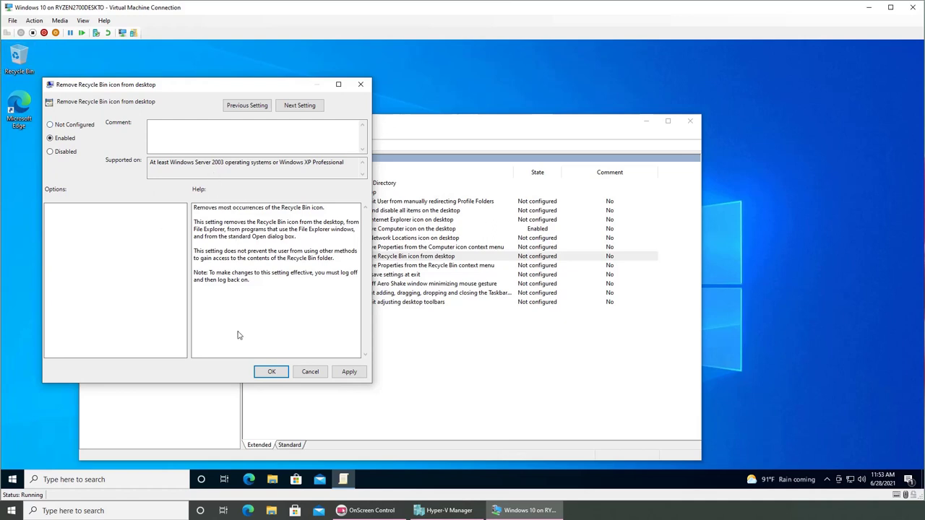
click(349, 371)
click(269, 371)
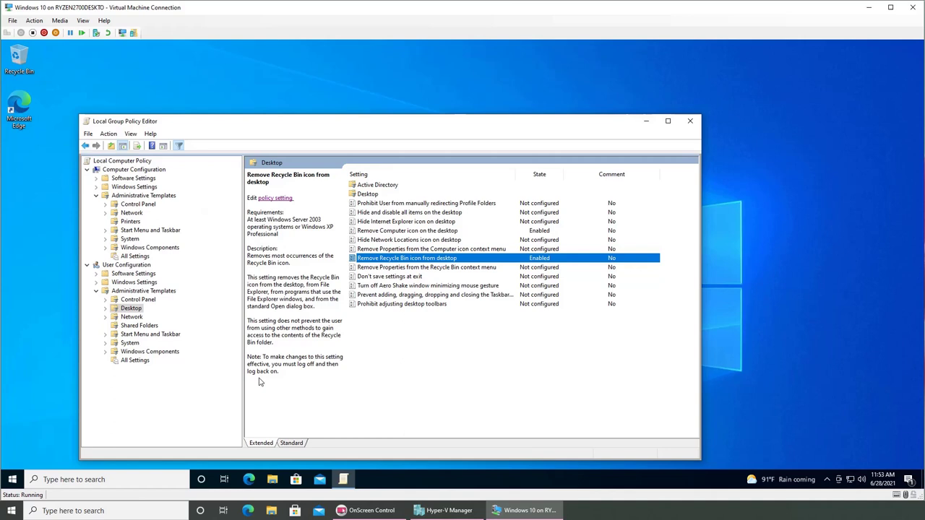
right_click(382, 75)
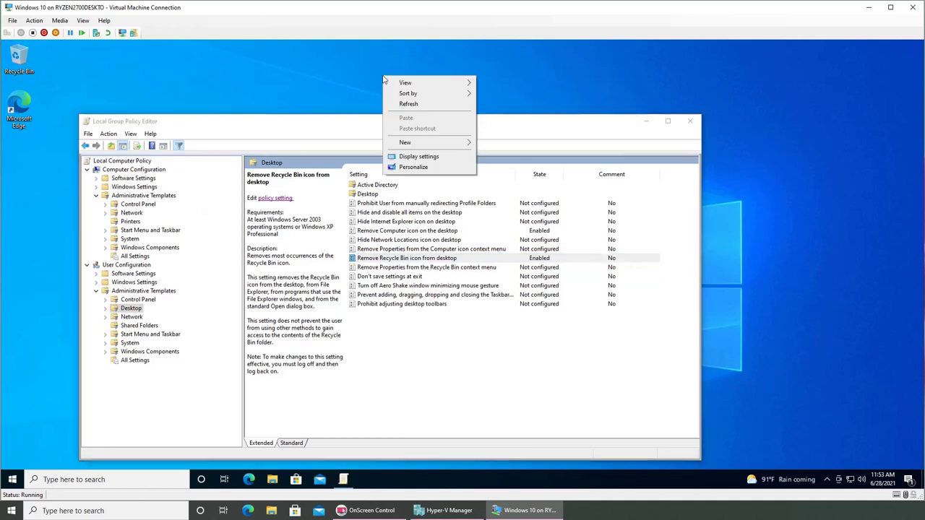
click(405, 104)
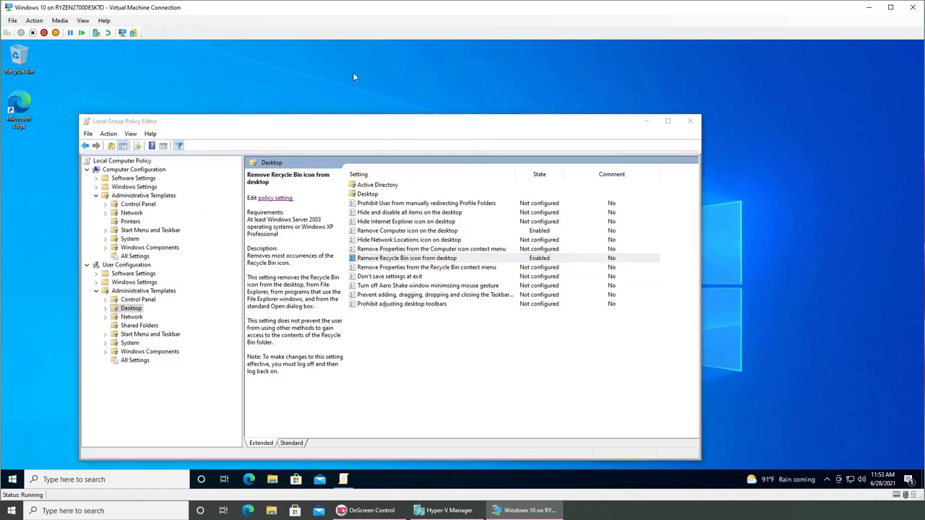
Start cmd as administrator from the Start menu, accepting the UAC prompt
key(super)
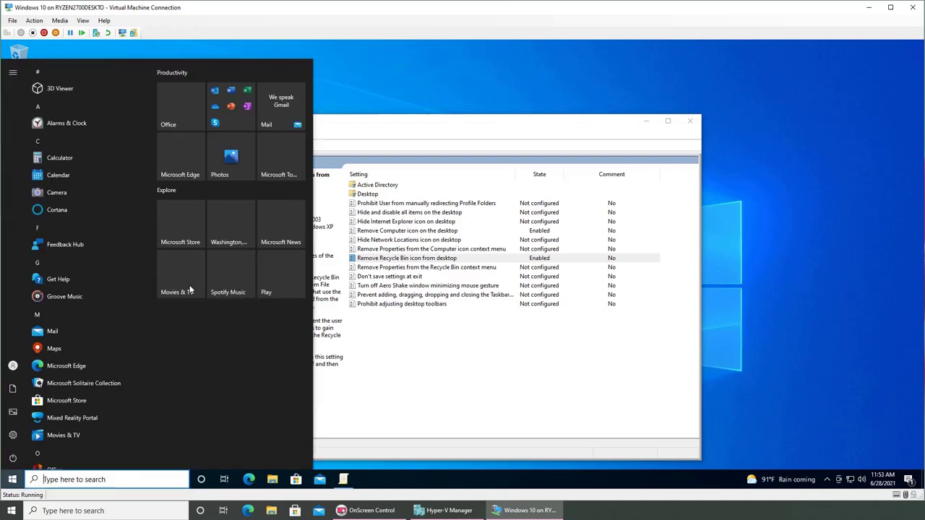
text(cmd)
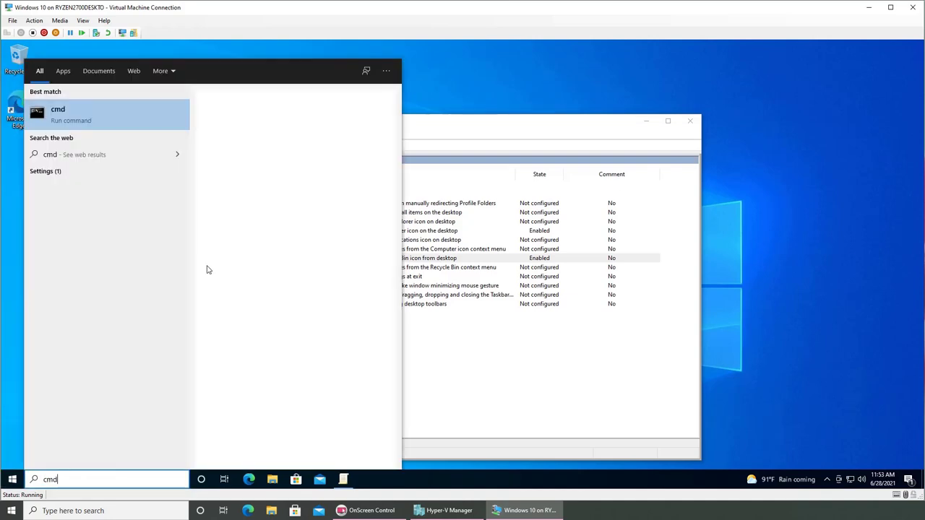
click(269, 207)
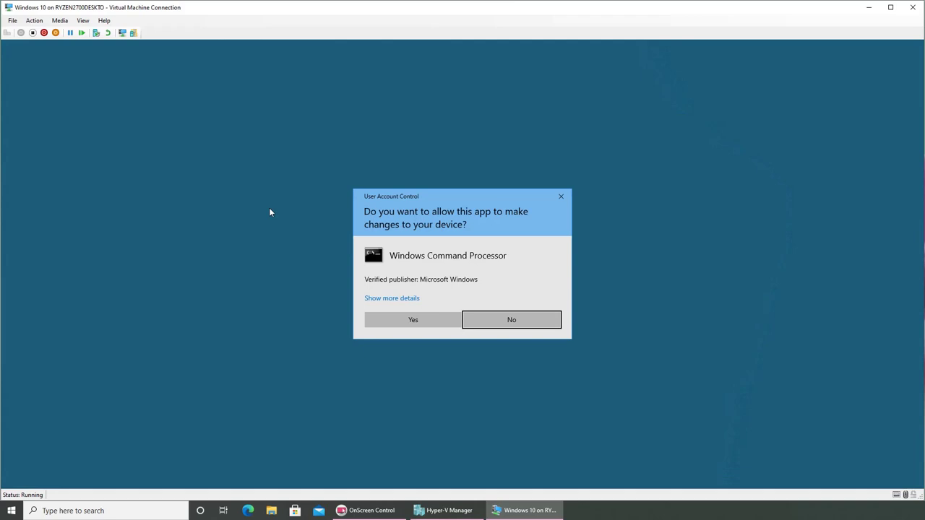
click(428, 323)
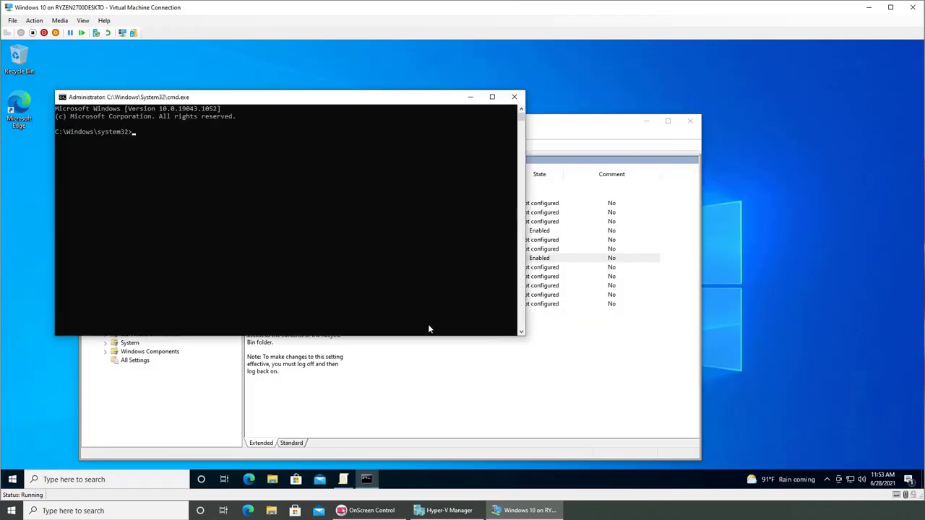
Run gpupdate, followed by a first gpupdate /force attempt
text(gpupdate)
key(Return)
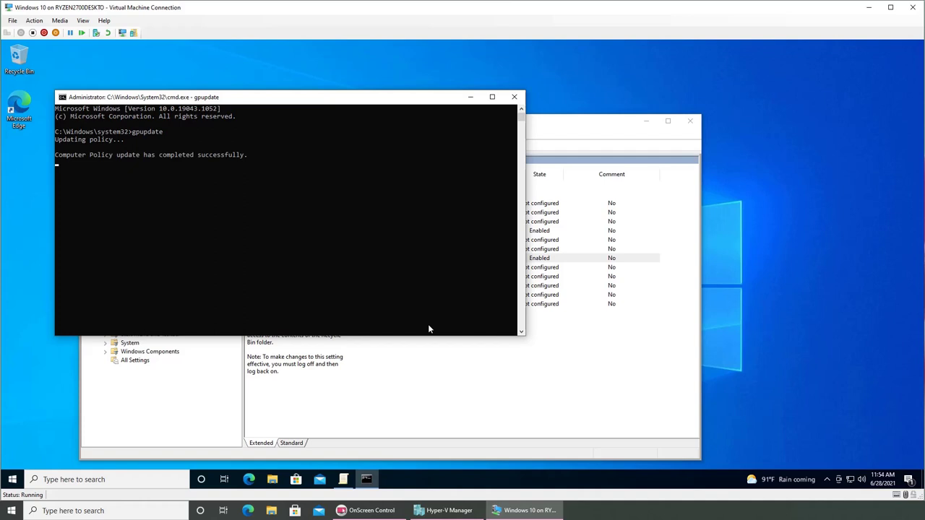
text(gpupdate)
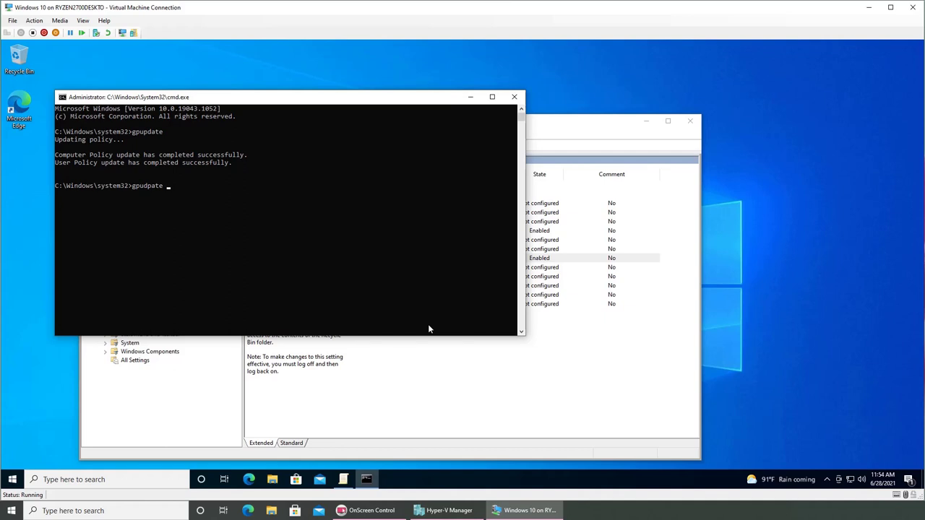
text( /force)
key(Return)
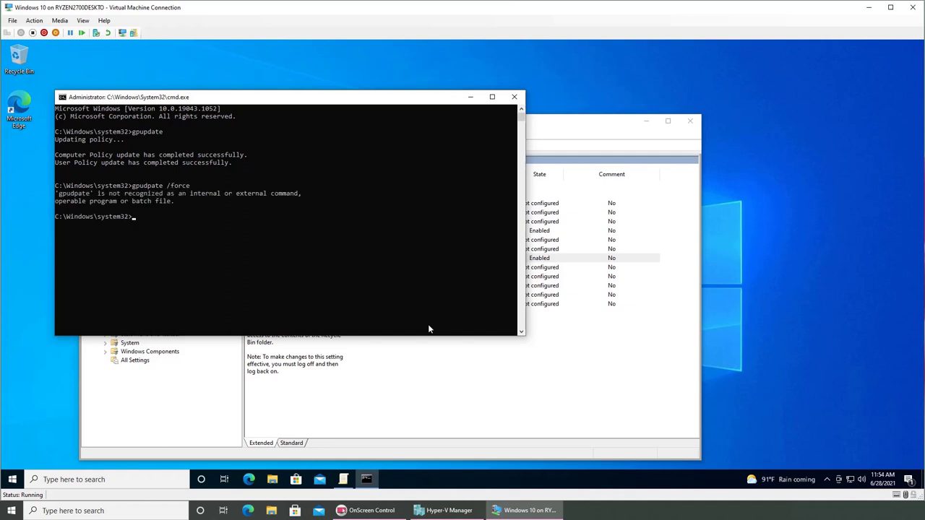
Rerun gpupdate /force and scroll through the resulting help output
text(gpupdate /force)
key(Return)
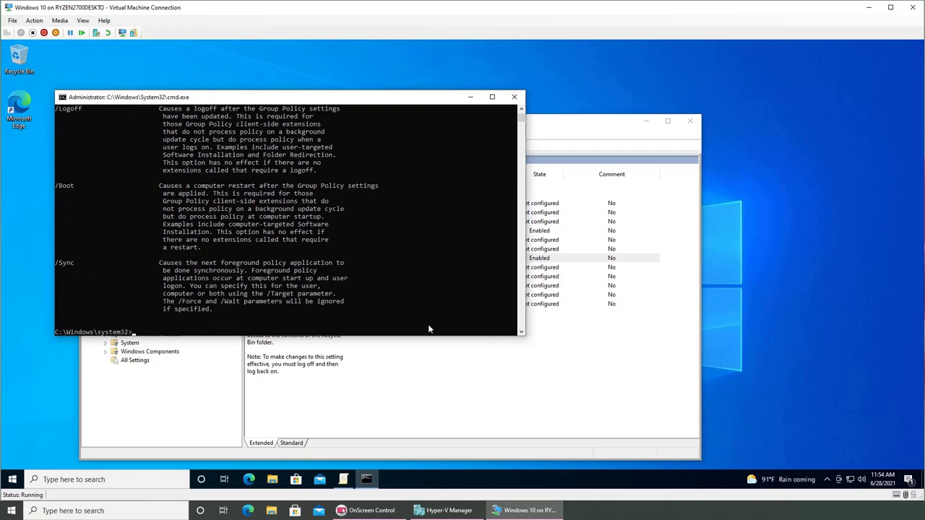
scroll(391, 304, up, 7)
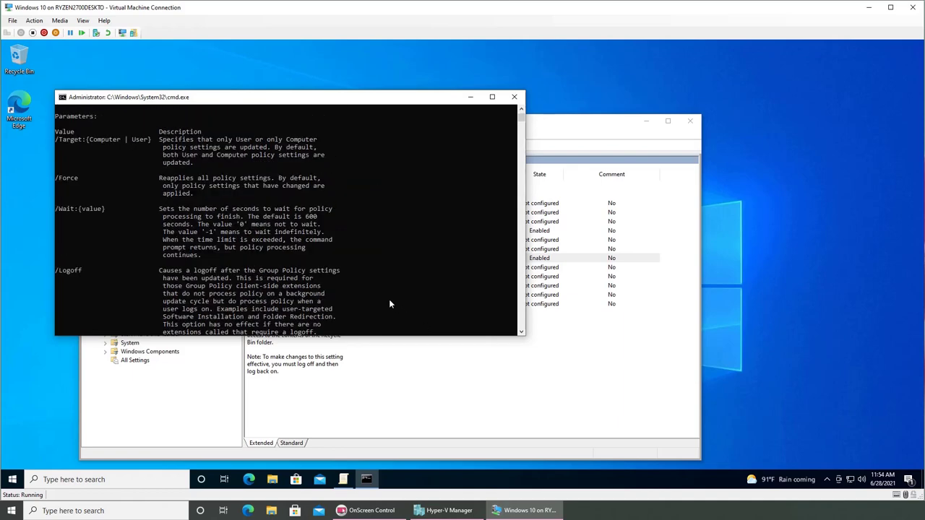
scroll(390, 299, down, 12)
scroll(246, 303, up, 5)
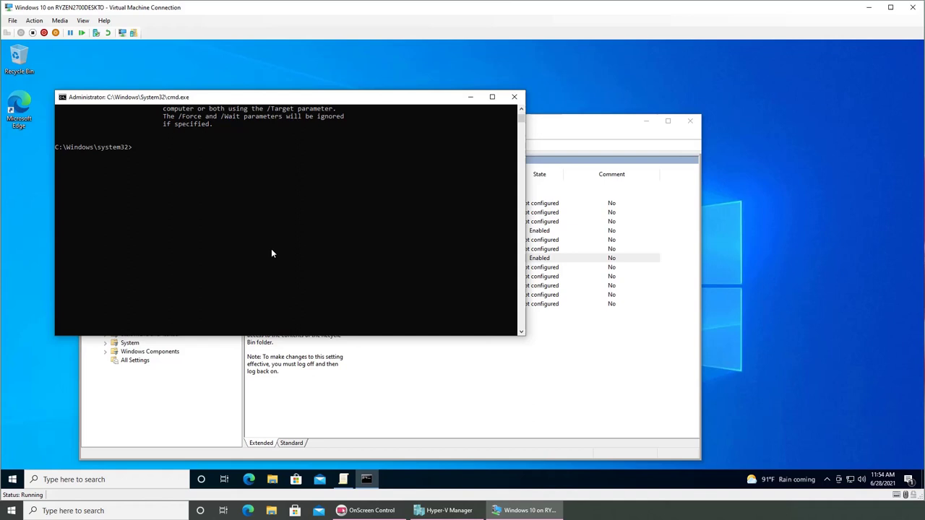
click(272, 249)
Run gpupdate /force once more until computer and user policy update successfully
text(gpupdate /force)
key(Return)
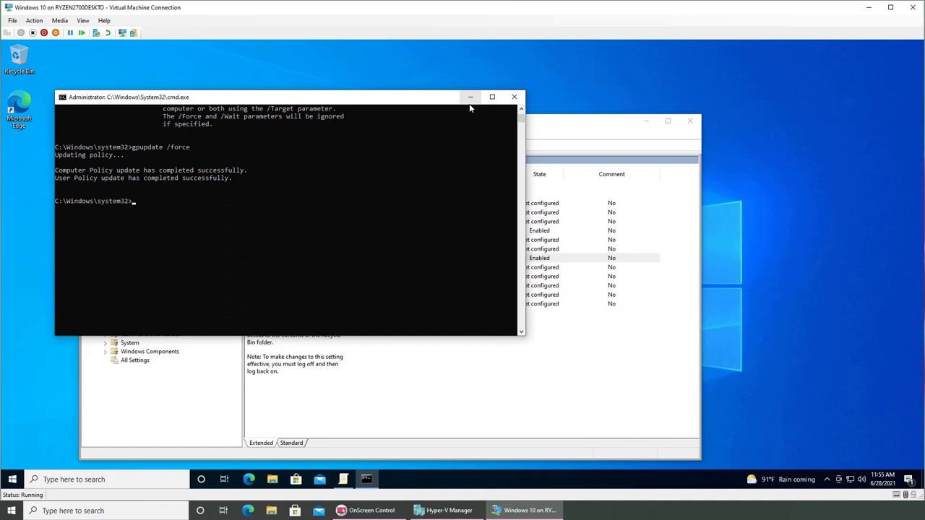
Close the Command Prompt window and the Local Group Policy Editor window
click(507, 101)
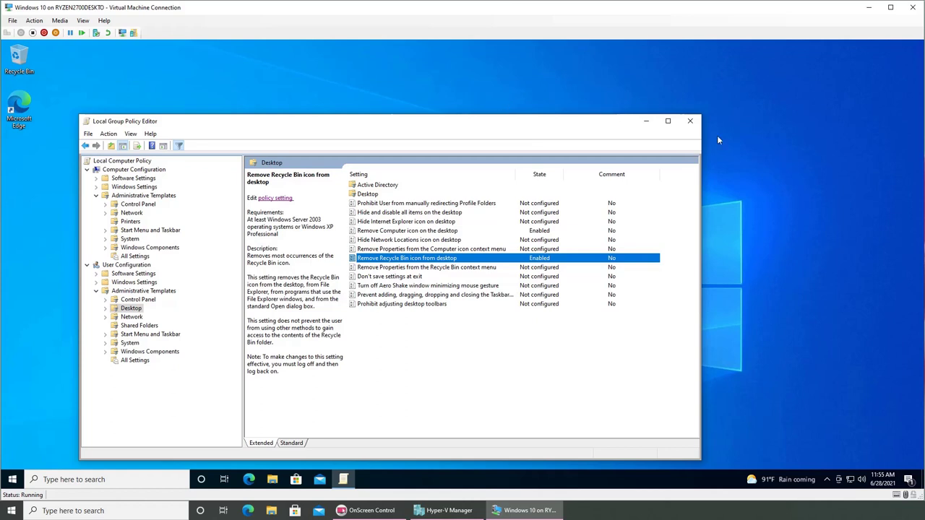
click(690, 121)
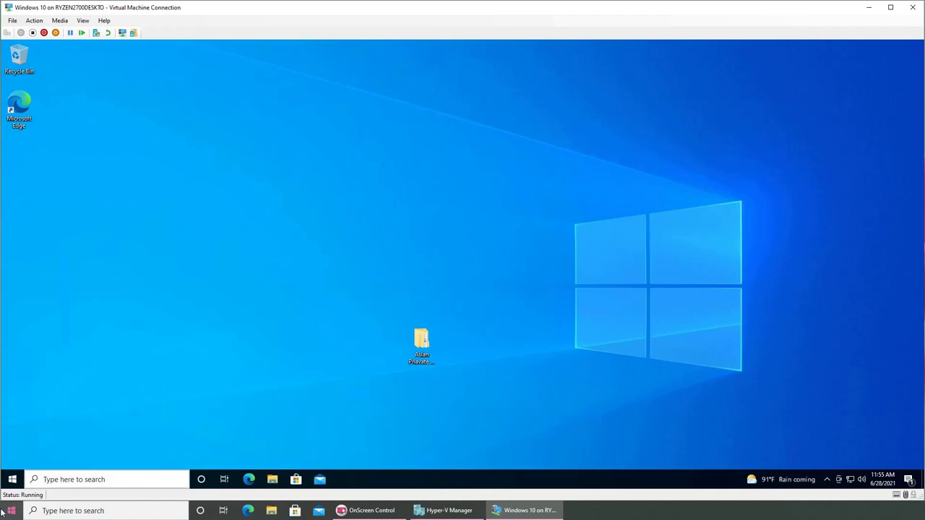
Restart the Windows 10 VM through the Start menu's Power options
click(12, 479)
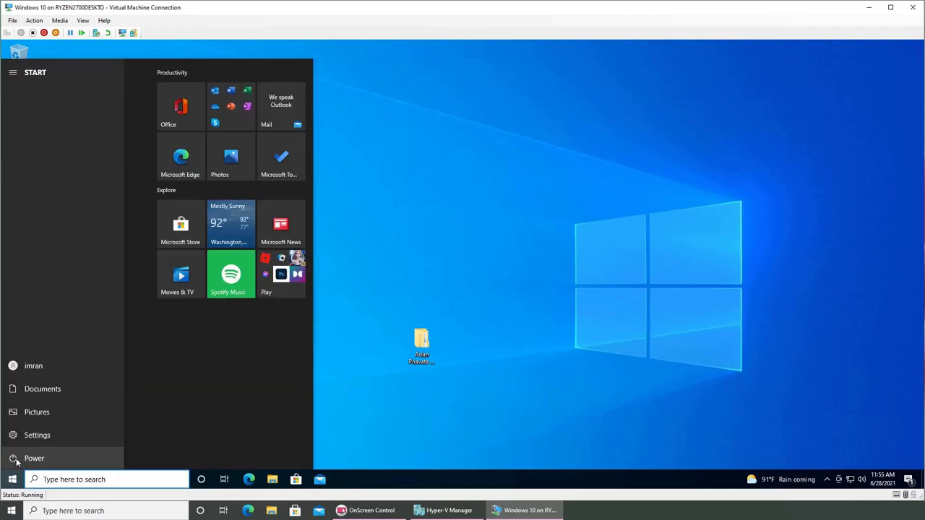
click(14, 458)
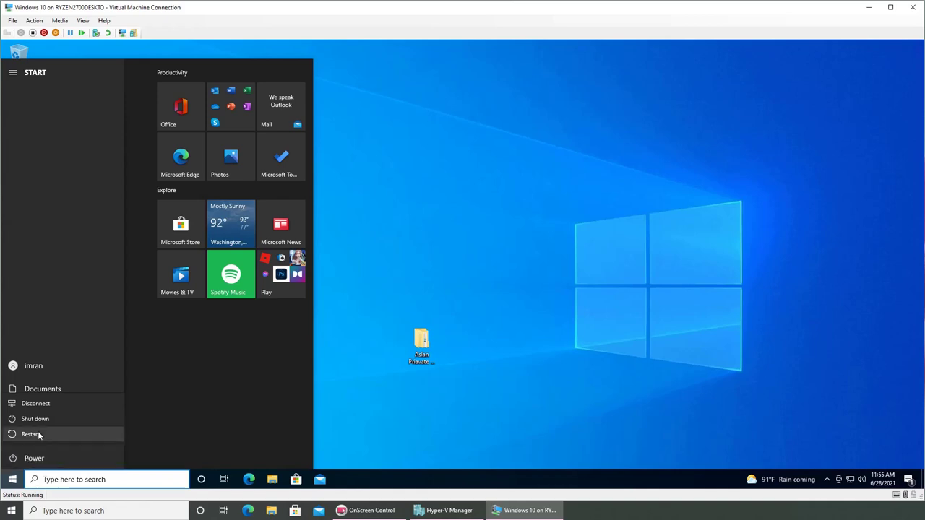
click(33, 435)
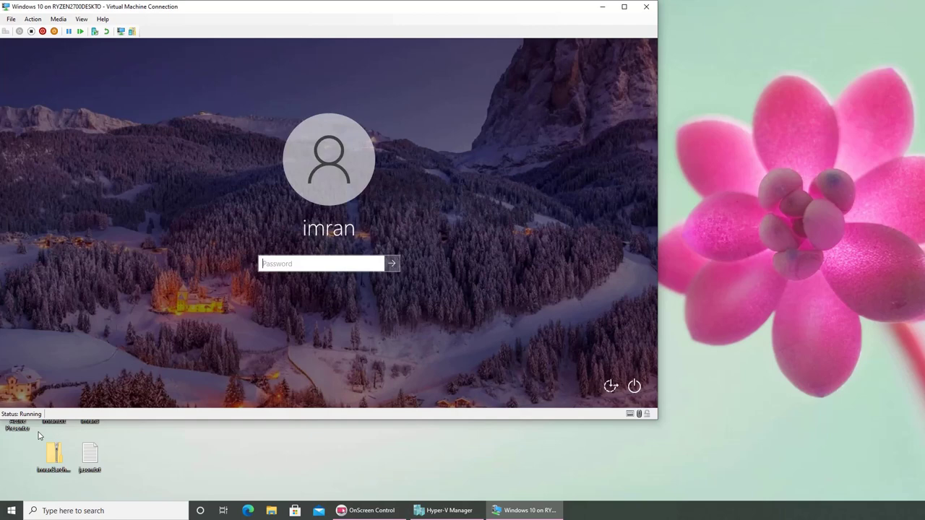
Sign in to the VM with the account password, retrying once after the sign-in error
text(**********)
key(Return)
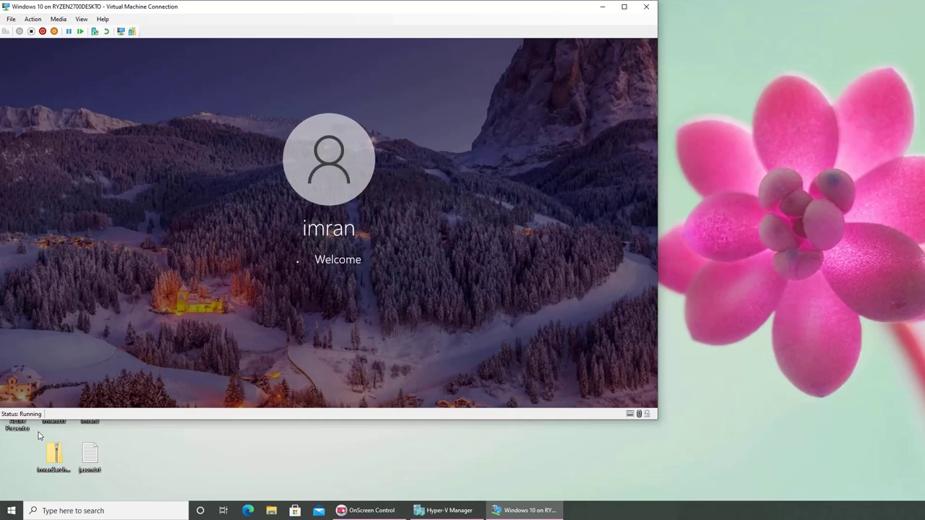
key(Return)
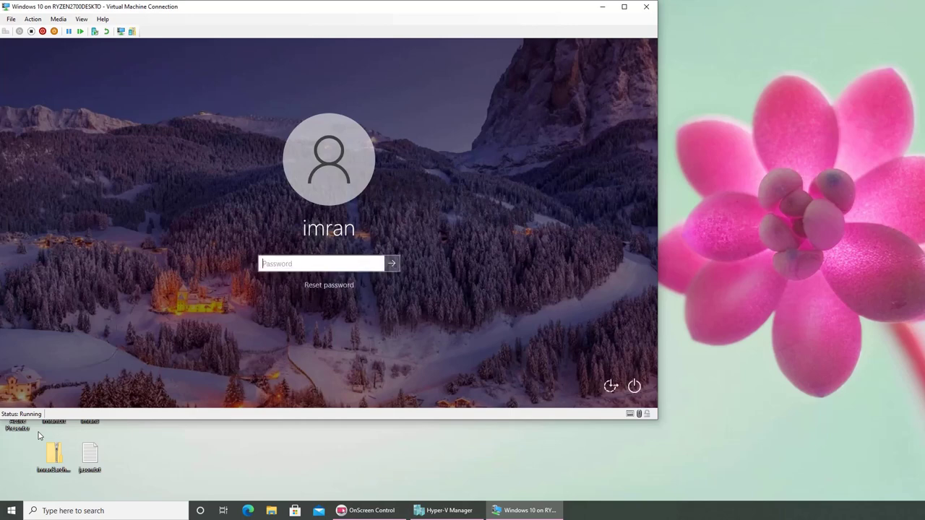
text(**********)
key(Return)
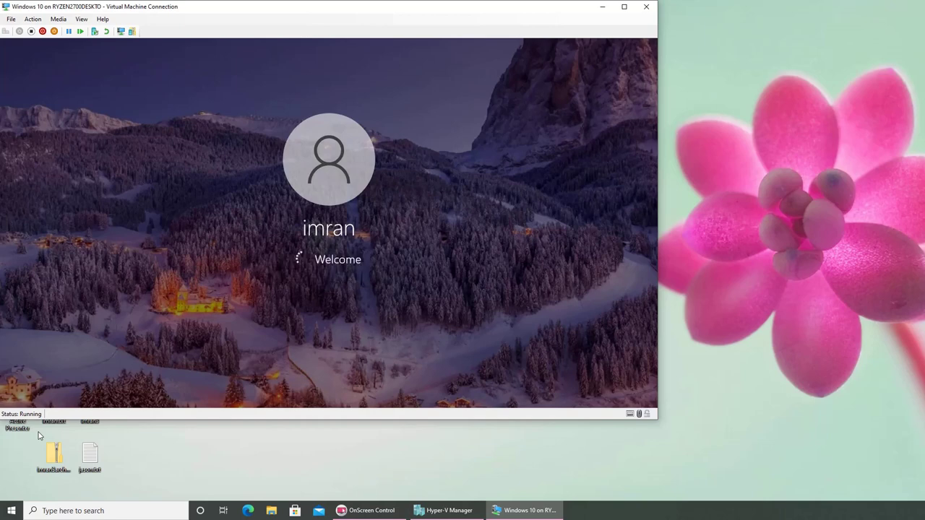
click(720, 265)
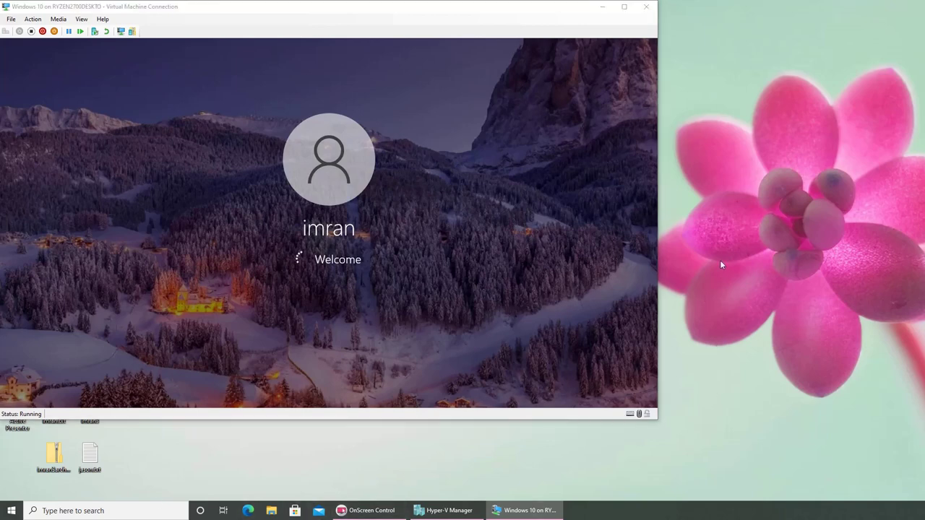
Launch the host's Task Manager from the taskbar and move it to the right of the VM
right_click(721, 265)
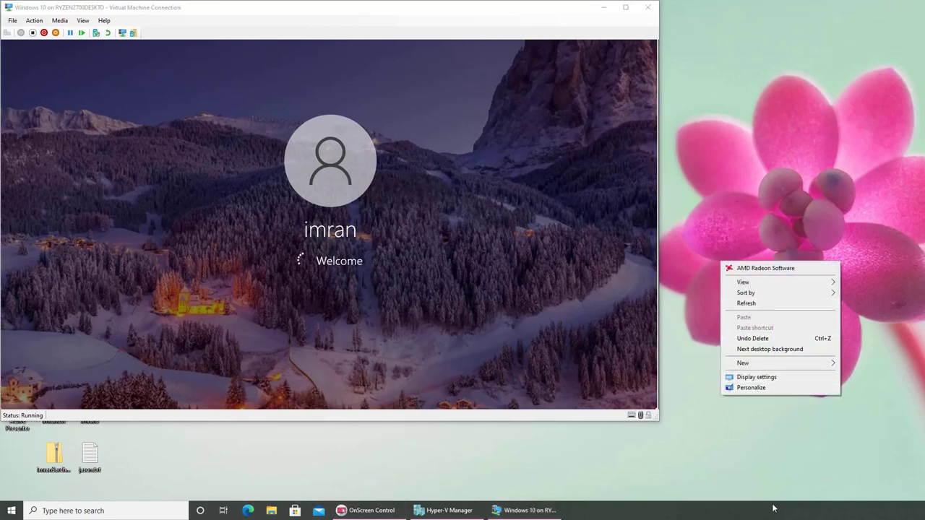
right_click(772, 508)
click(795, 457)
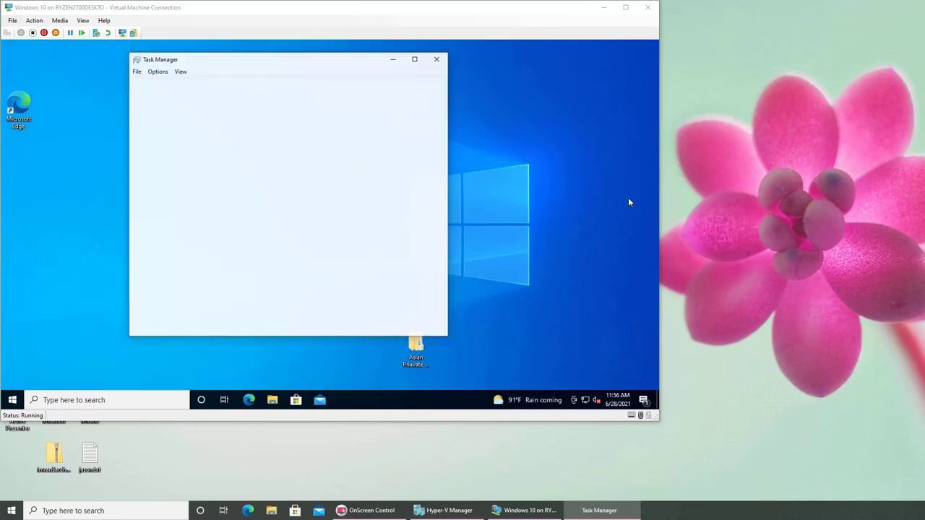
drag(249, 62, 753, 65)
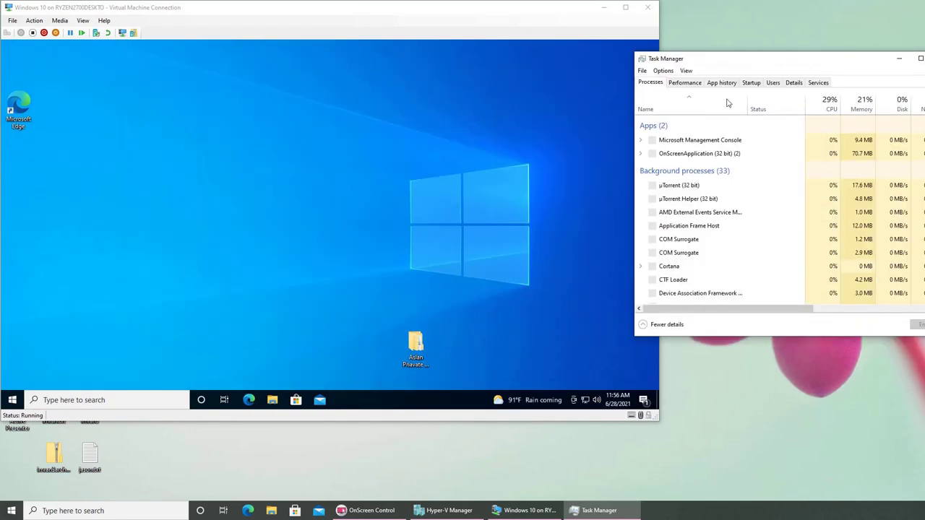
Show the network performance graph in Task Manager's compact graph-only view
click(683, 83)
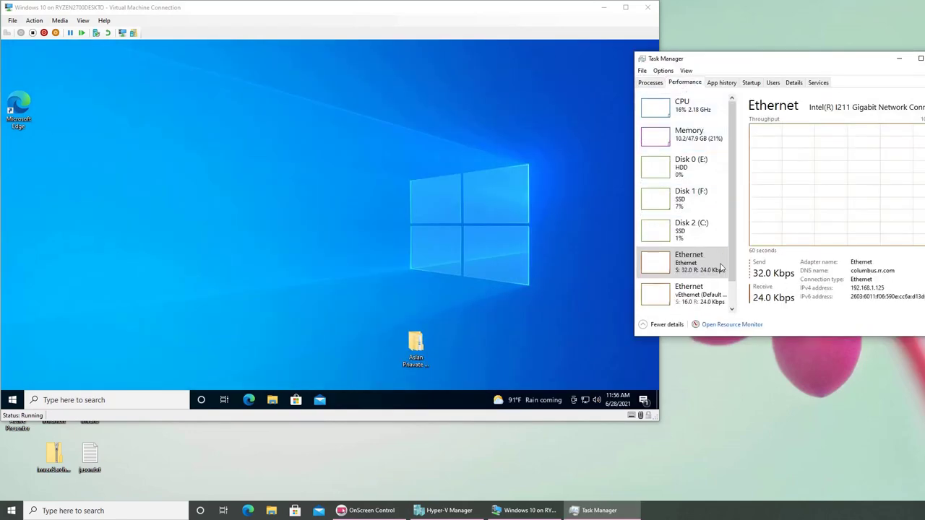
scroll(723, 289, down, 1)
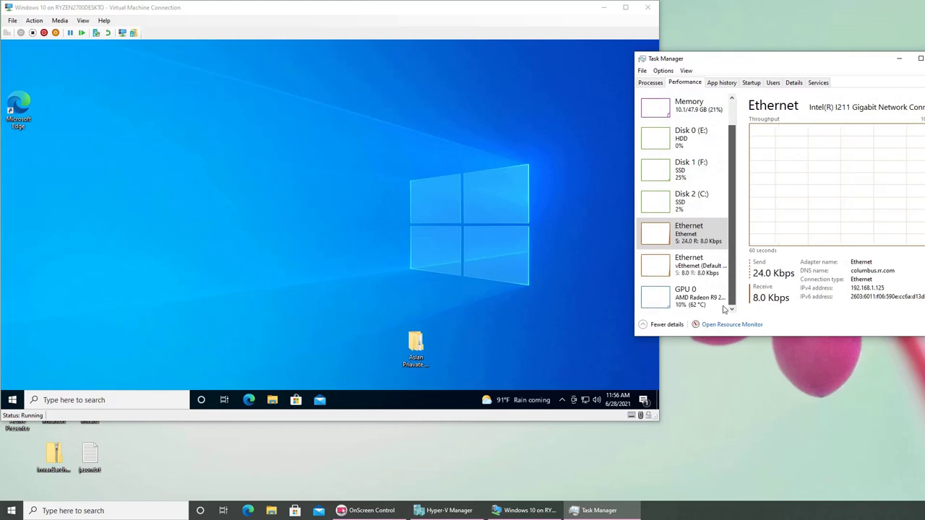
double_click(842, 128)
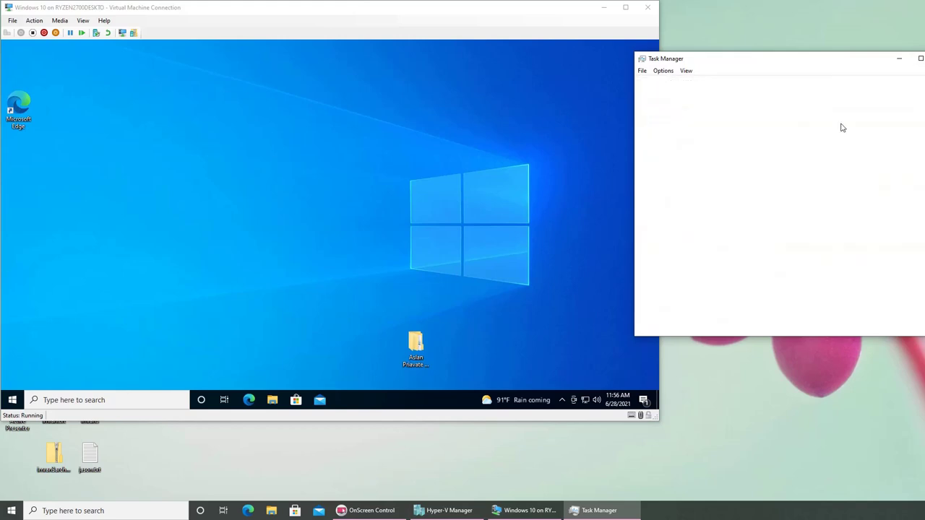